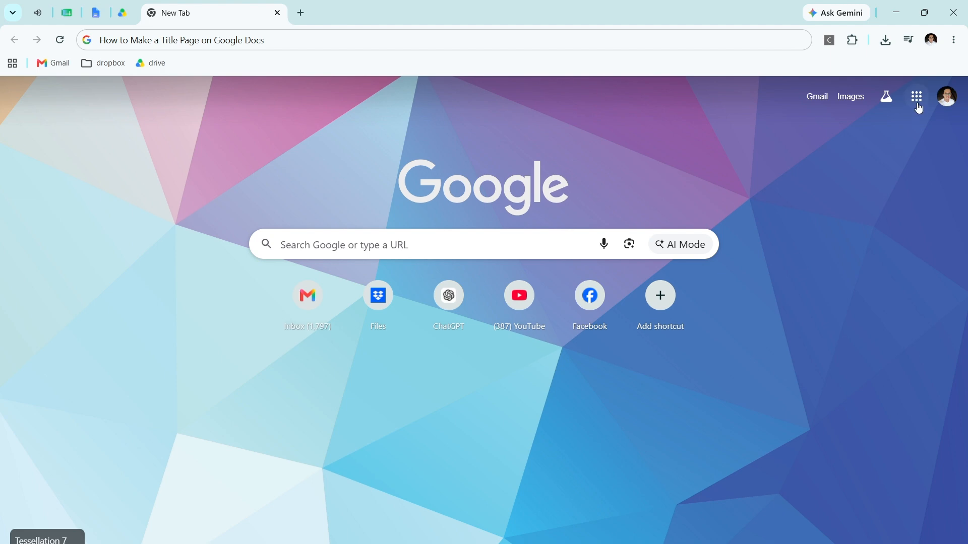
Open Google Docs from the browser's Google apps and create a blank document
click(918, 101)
scroll(867, 383, down, 2)
click(917, 392)
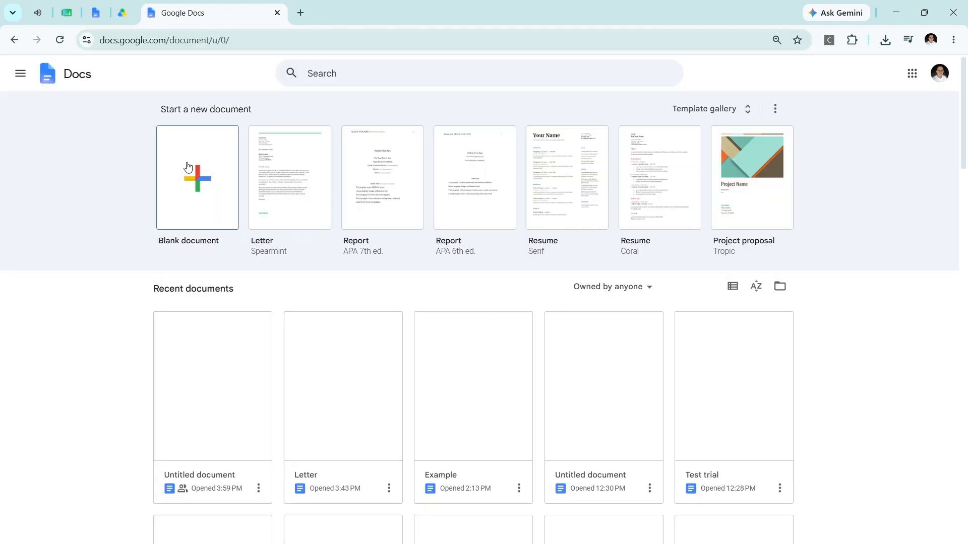
click(195, 177)
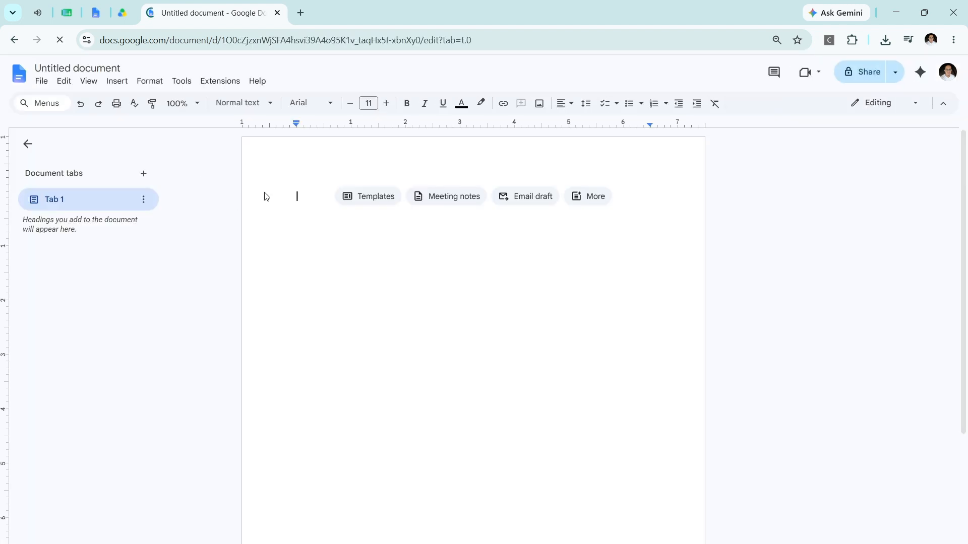
Enter "How to Make a Title Page" as the first line and set its font size to 15
text(How to Make a Title Page)
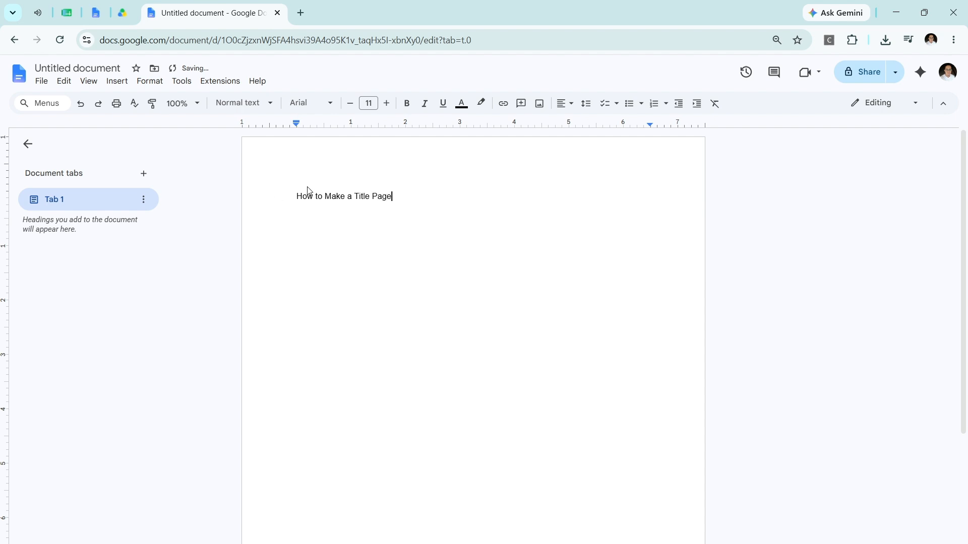
drag(300, 200, 408, 195)
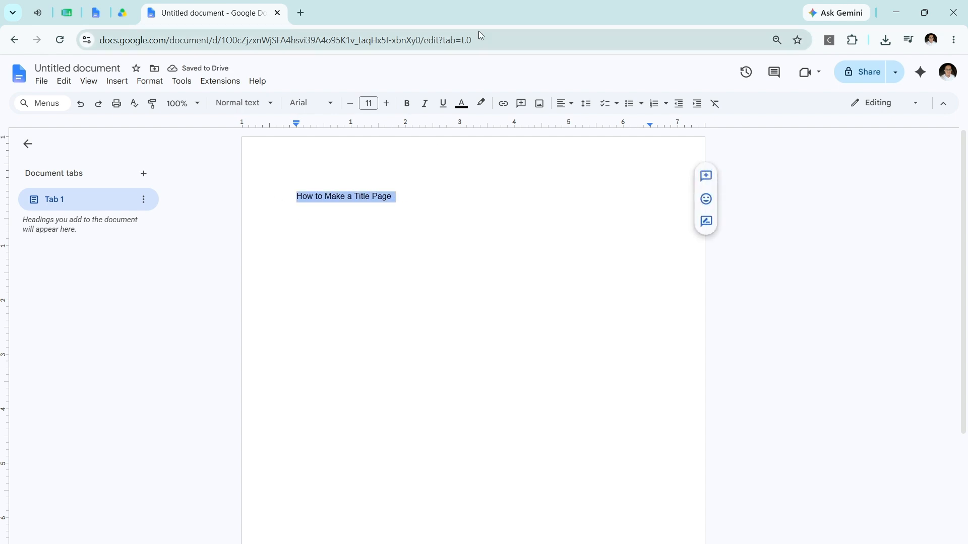
click(386, 103)
click(387, 104)
click(386, 104)
click(387, 103)
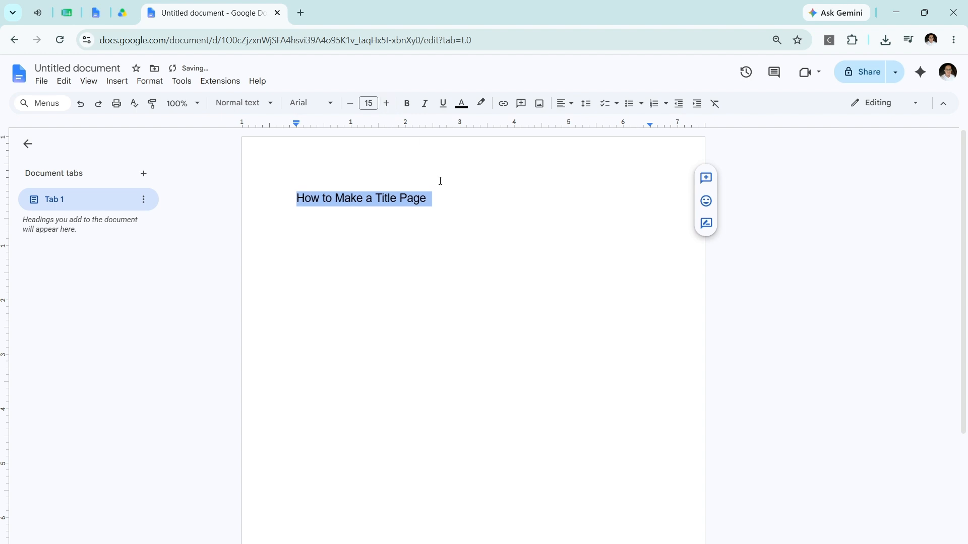
Copy the "How to Make a Title Page" line and paste it on a new line directly below
click(436, 198)
drag(435, 198, 259, 209)
key(ctrl+c)
click(443, 200)
key(Return)
key(ctrl+v)
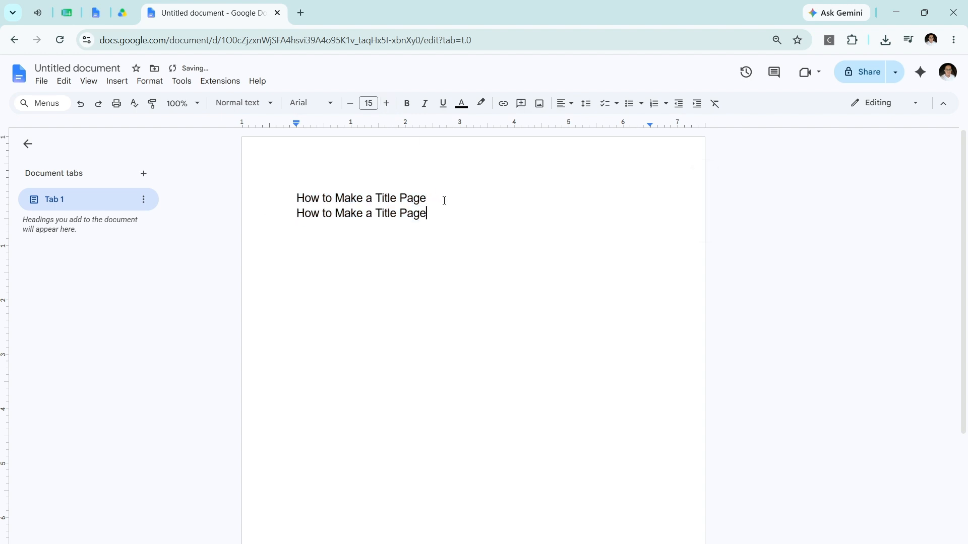
click(444, 204)
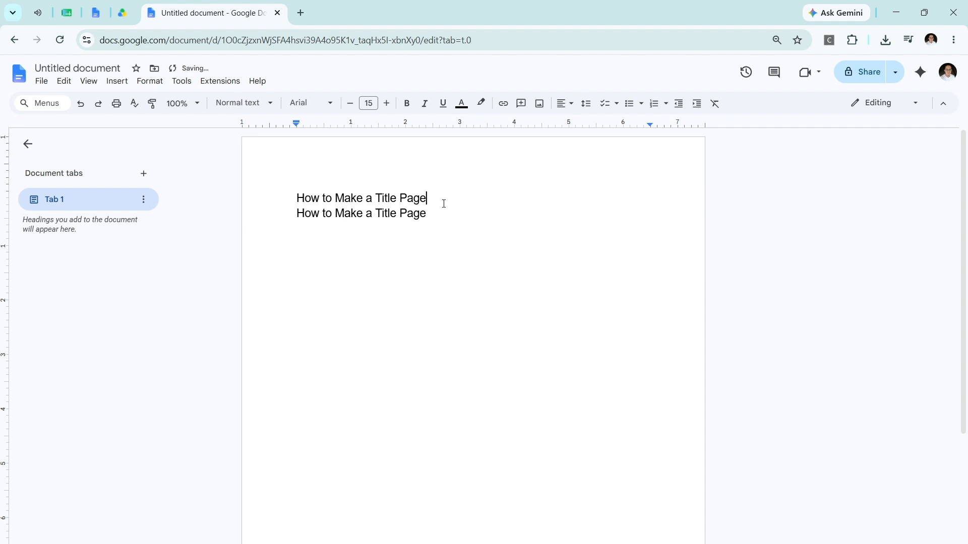
click(311, 188)
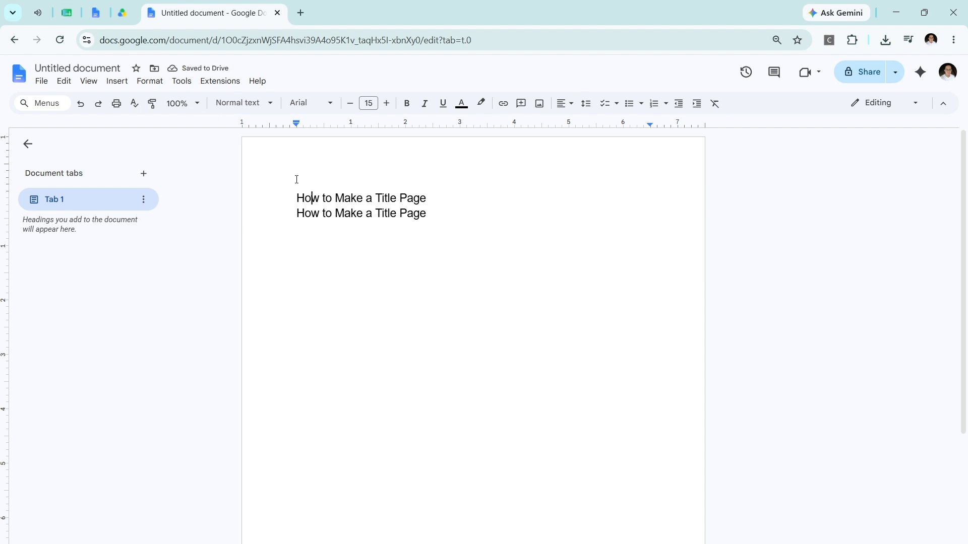
Look over the document templates on the Google Docs home page in a separate tab, and return to the title page document
click(301, 12)
click(916, 101)
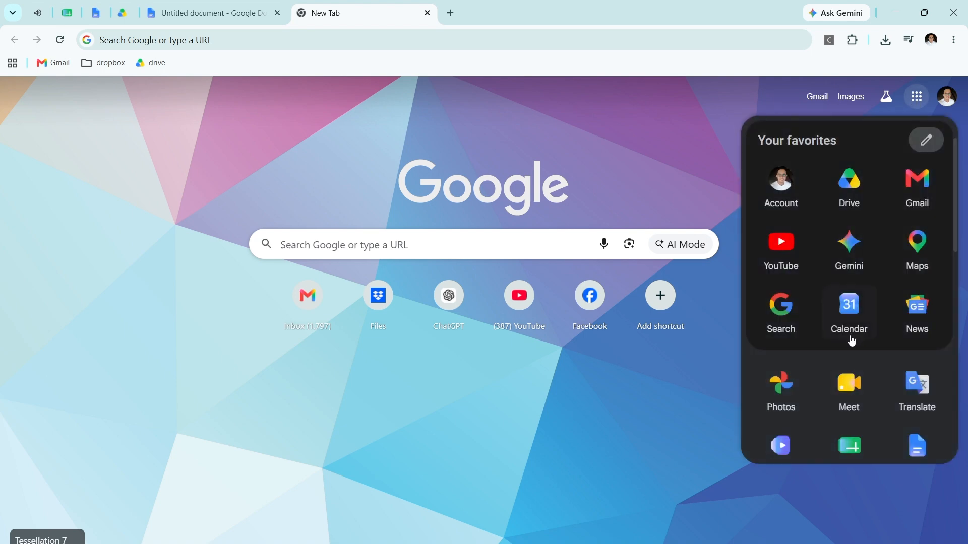
scroll(857, 353, down, 3)
click(916, 325)
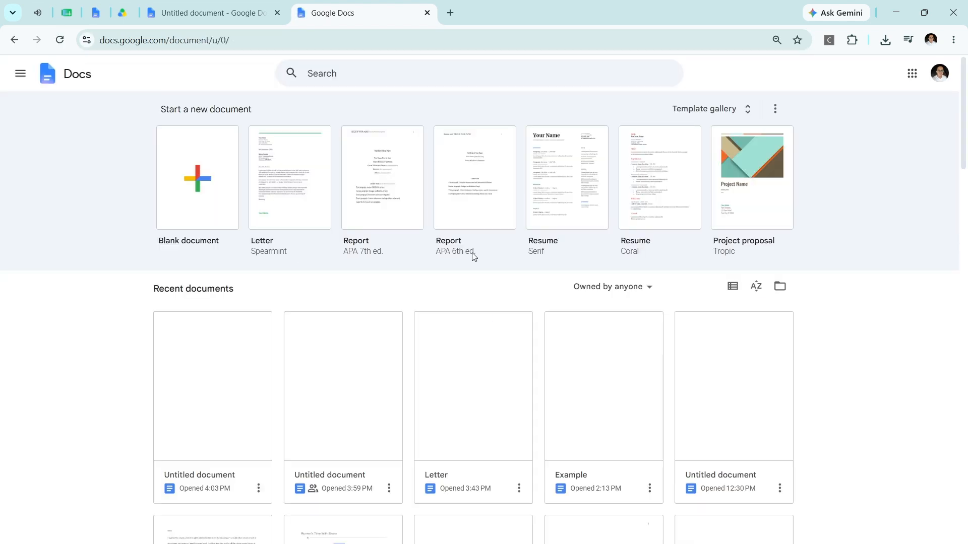
scroll(348, 459, down, 7)
scroll(351, 465, up, 7)
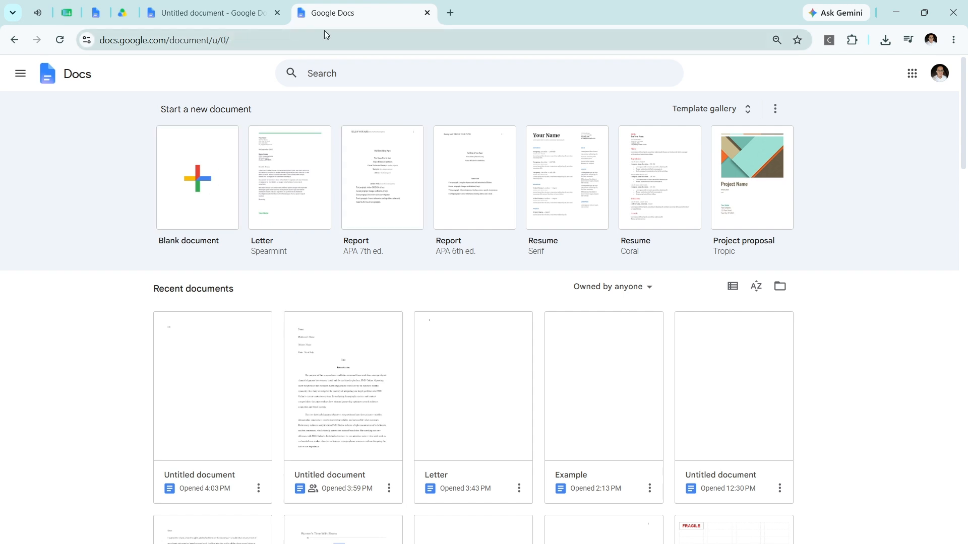
click(211, 12)
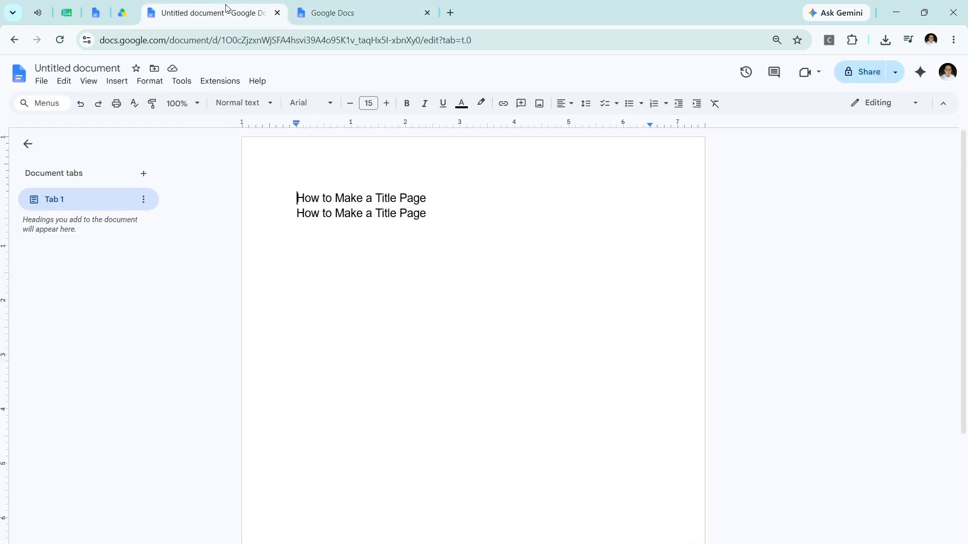
click(427, 13)
Insert the "Any Questions?" whiteboard image from the computer's Downloads folder, on a new line below the two title lines
key(Return)
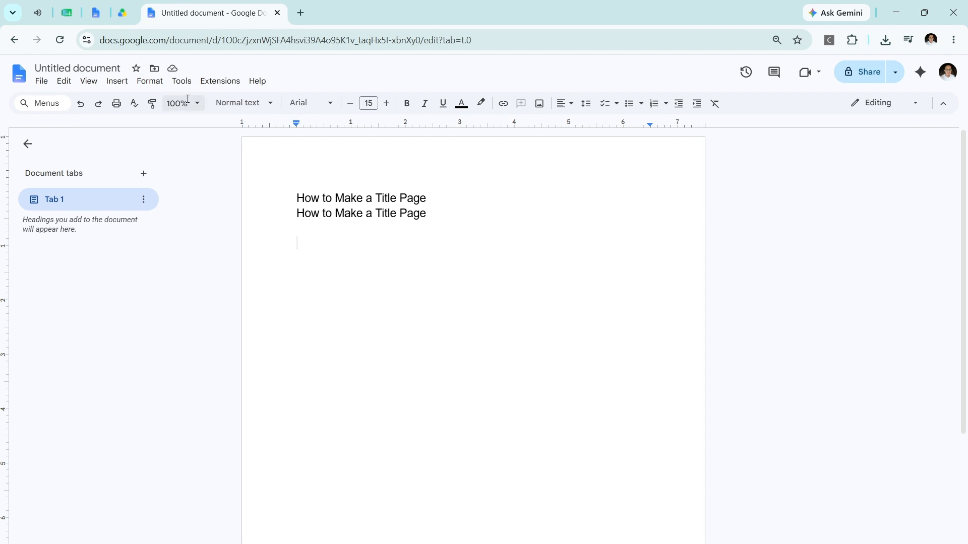
click(117, 81)
mouse_move(159, 107)
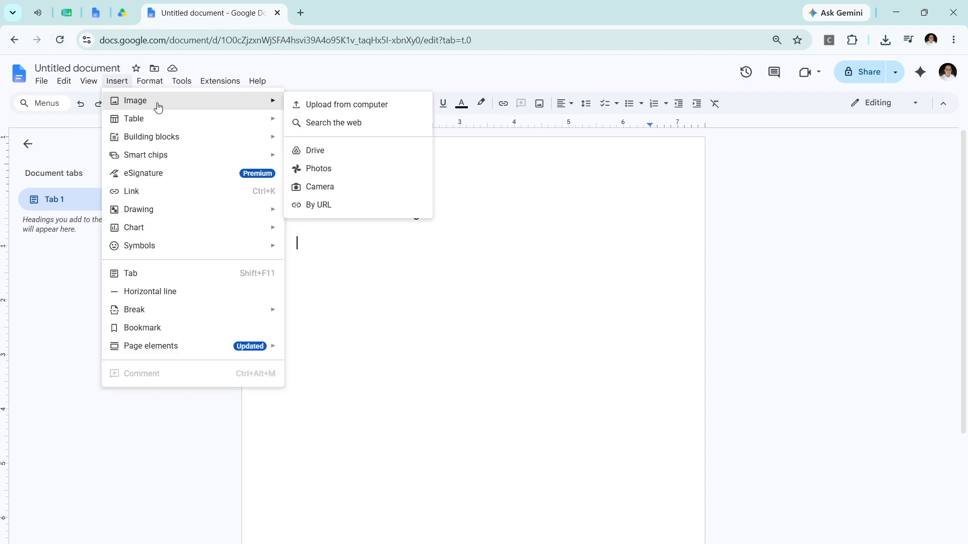
click(300, 104)
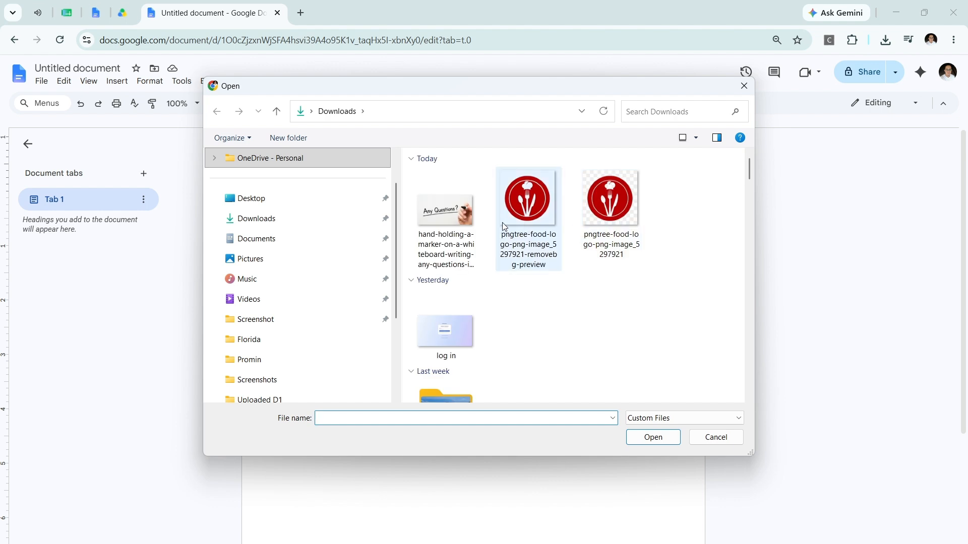
double_click(438, 215)
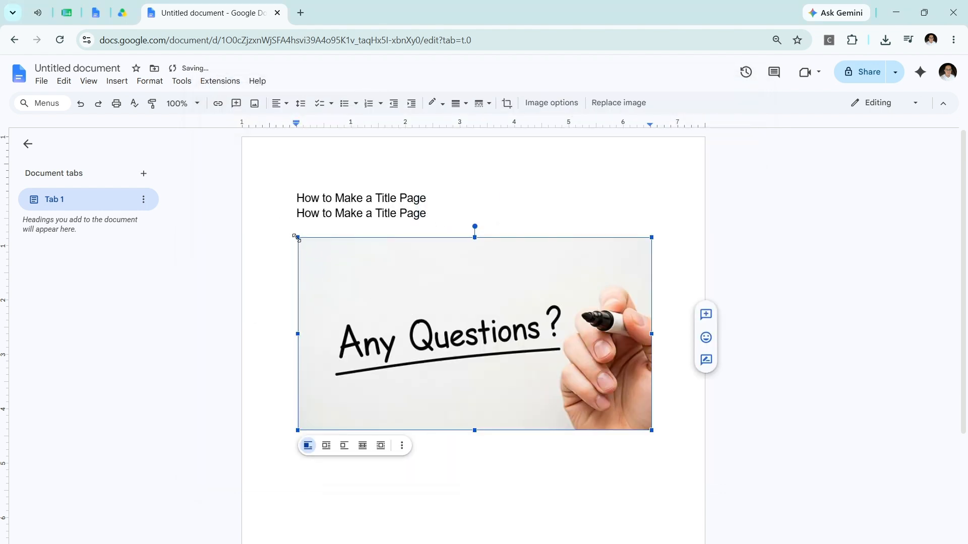
Shrink the "Any Questions?" image proportionally to about 4.5 inches wide and place the cursor below it
drag(298, 237, 381, 282)
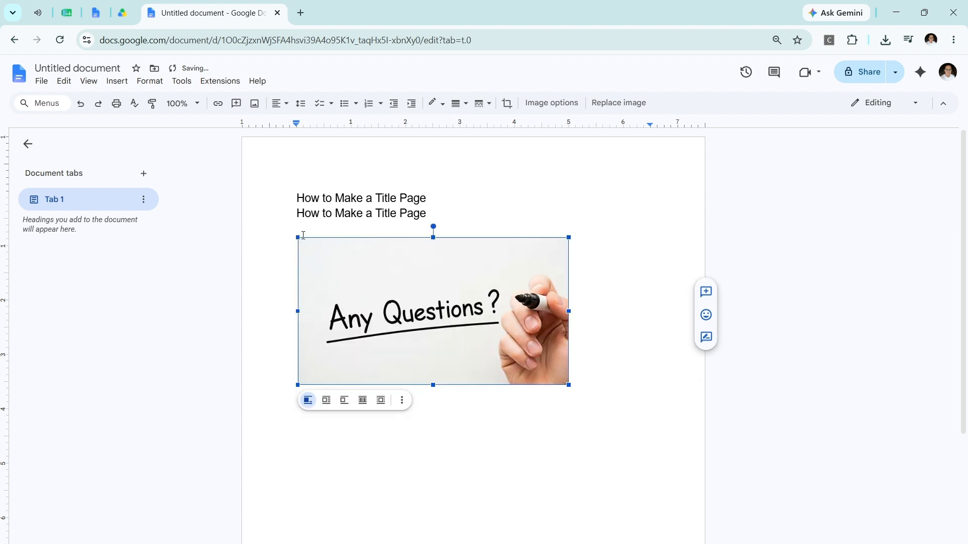
drag(298, 237, 329, 270)
click(559, 377)
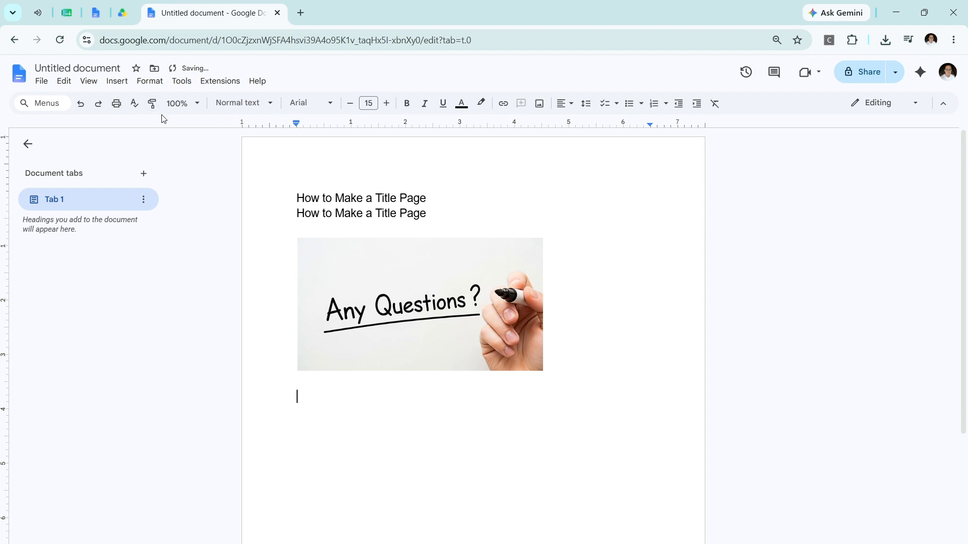
Insert a table with one column and two rows below the image
click(115, 82)
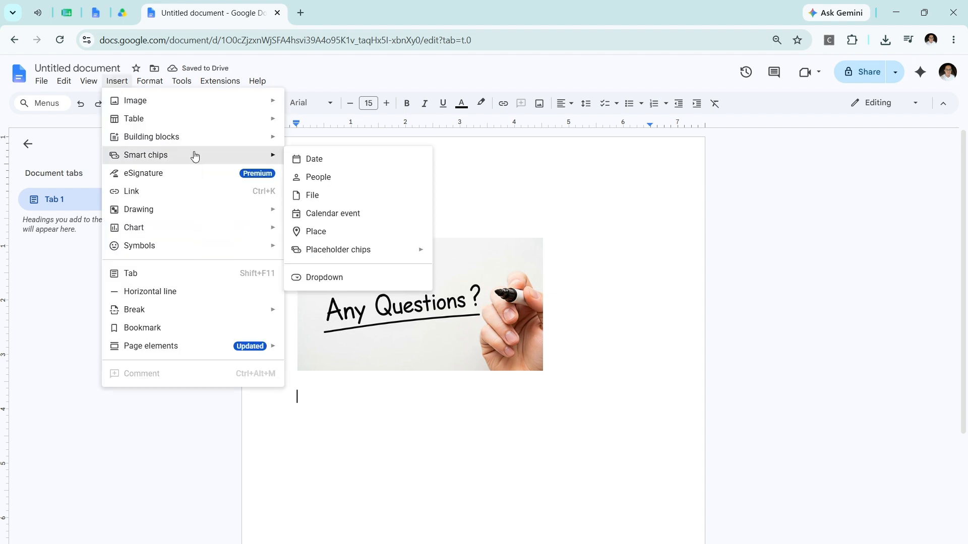
mouse_move(200, 118)
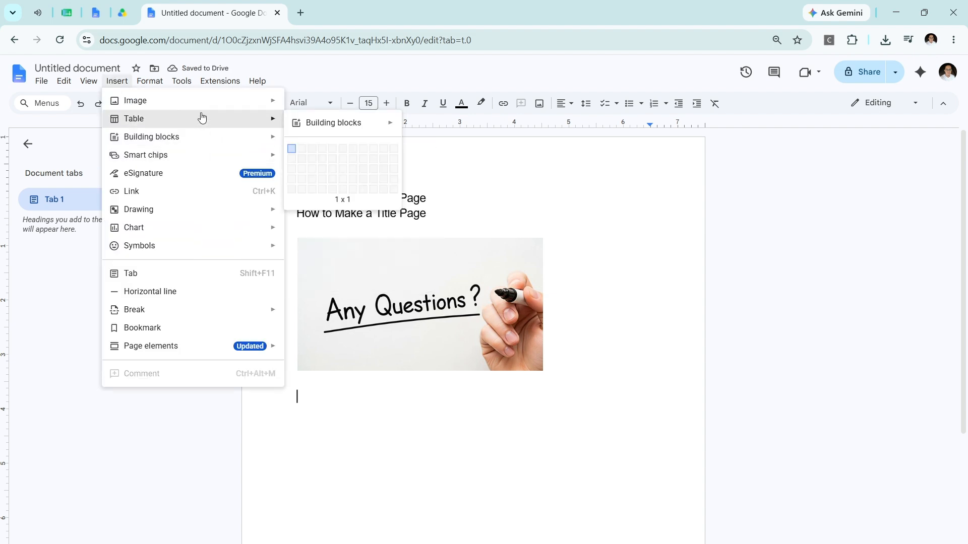
click(293, 160)
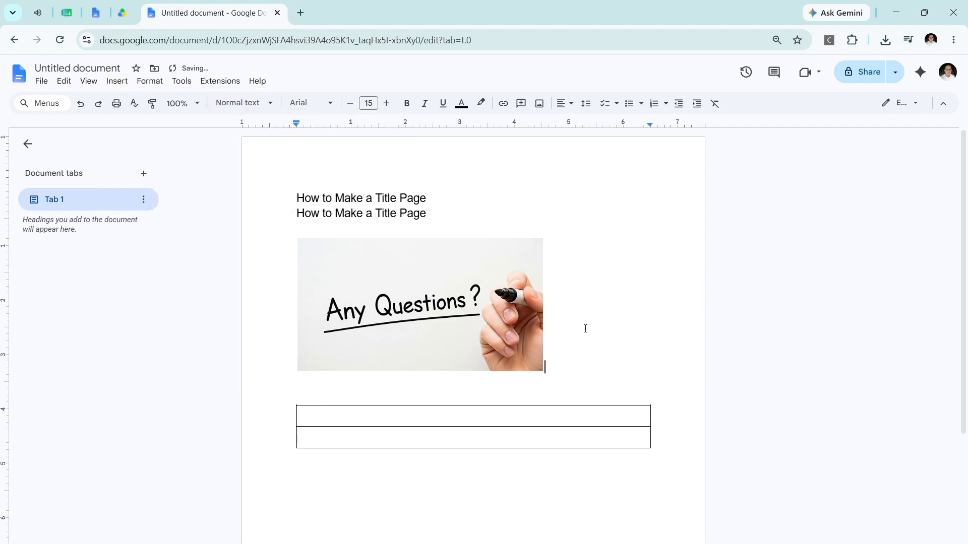
scroll(441, 307, down, 2)
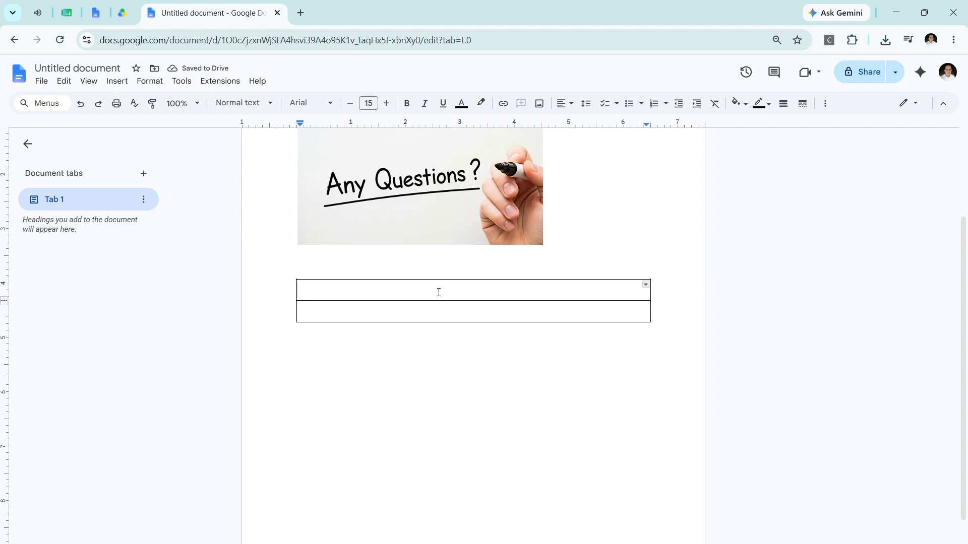
scroll(439, 293, up, 2)
scroll(439, 293, down, 2)
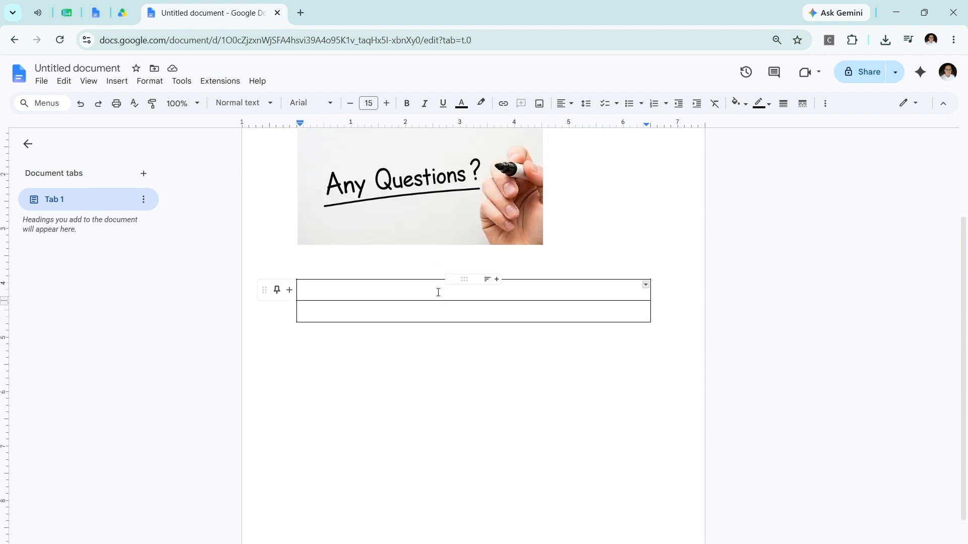
Enter "How to Make" in the table's first row
text(Ho)
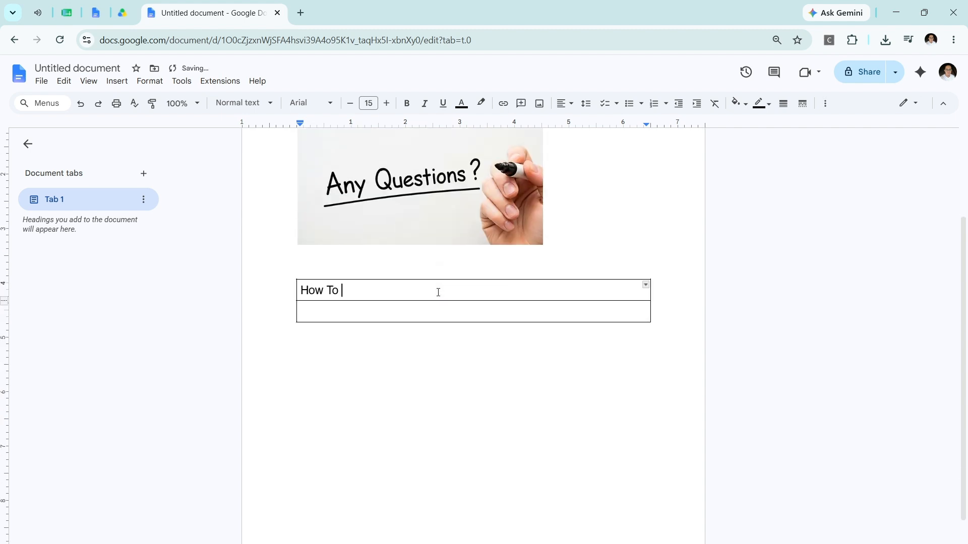
text(w T)
key(BackSpace)
text(to make)
key(BackSpace)
key(BackSpace)
key(BackSpace)
key(BackSpace)
Select the table's first row, turn on suggesting mode and center its text horizontally
triple_click(439, 295)
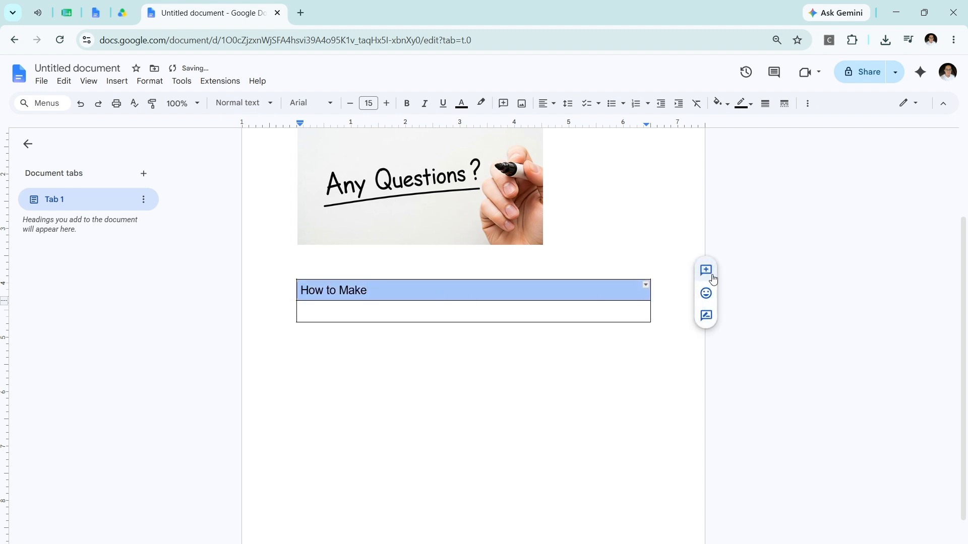
click(709, 314)
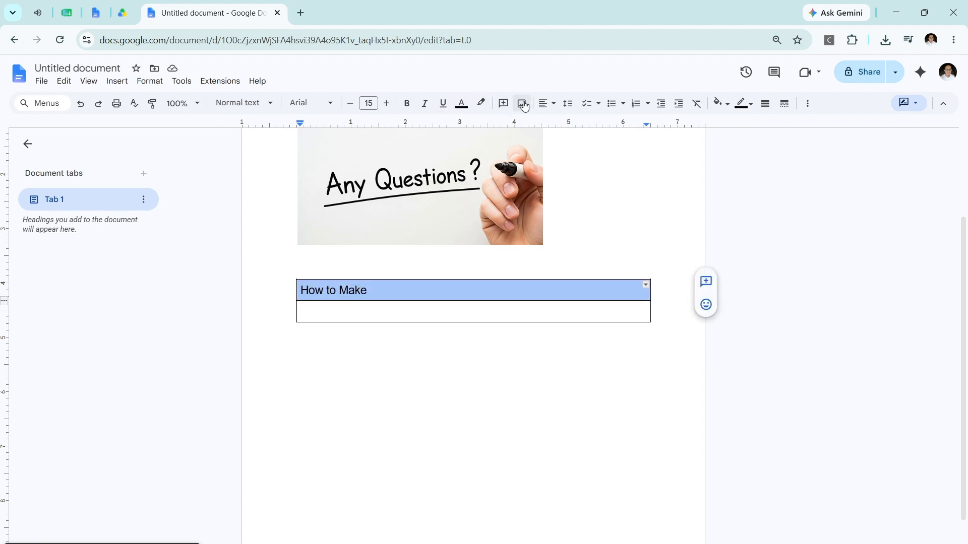
click(546, 103)
click(560, 124)
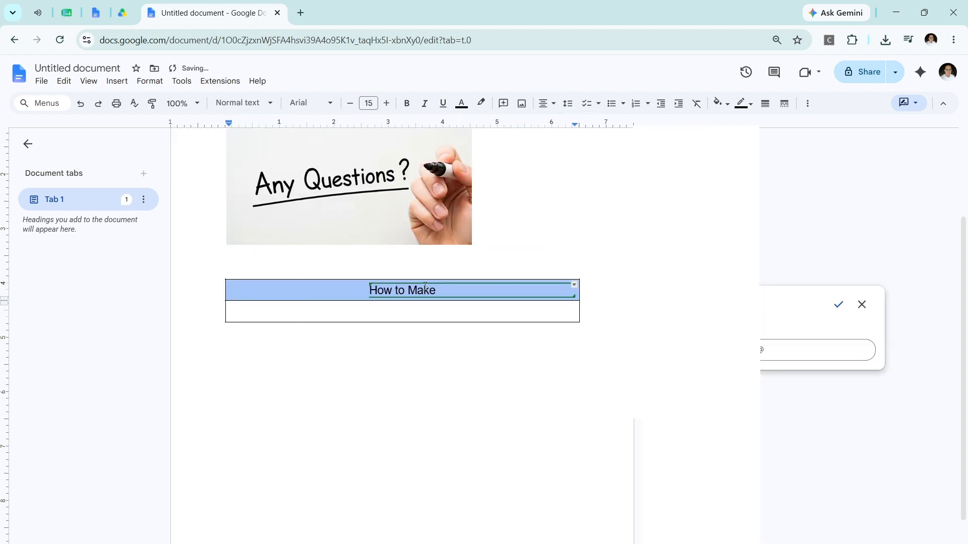
click(396, 322)
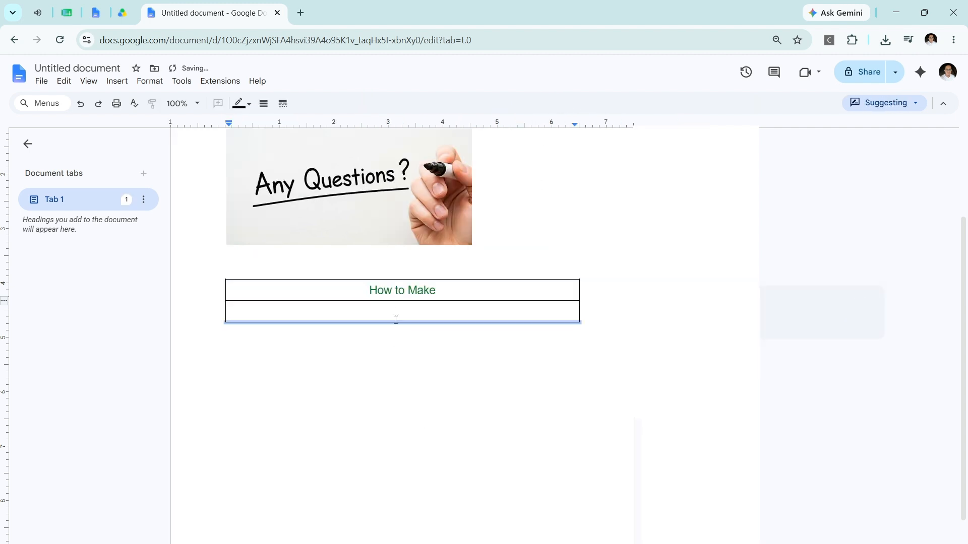
Set the vertical alignment of the "How to Make" cell to Middle in the table options
right_click(397, 291)
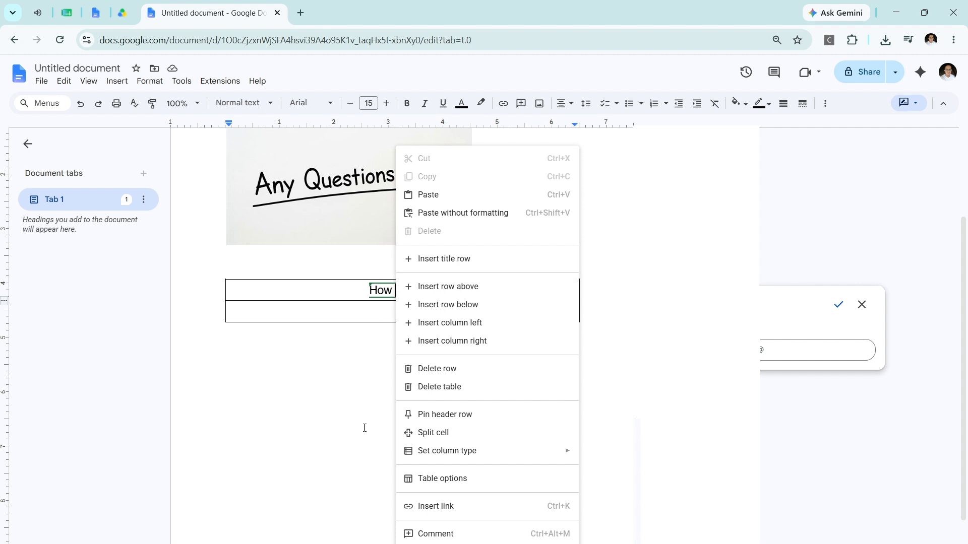
click(456, 483)
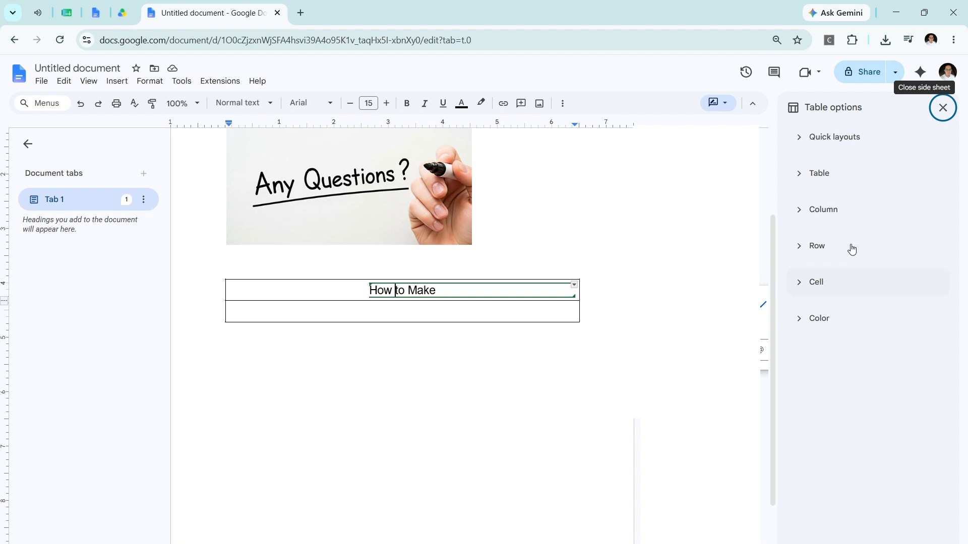
click(819, 284)
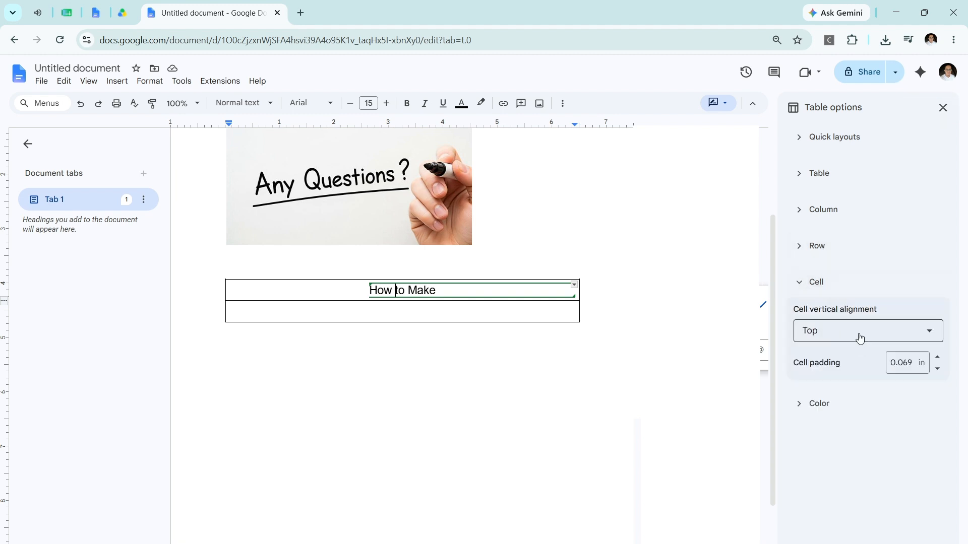
click(827, 332)
click(829, 382)
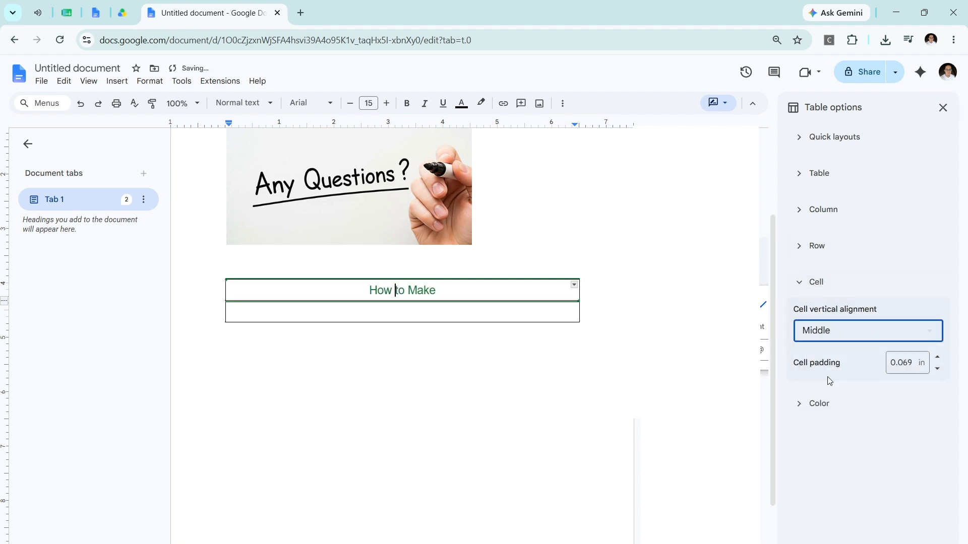
Enter "A Title Page" in the table's second row
click(377, 312)
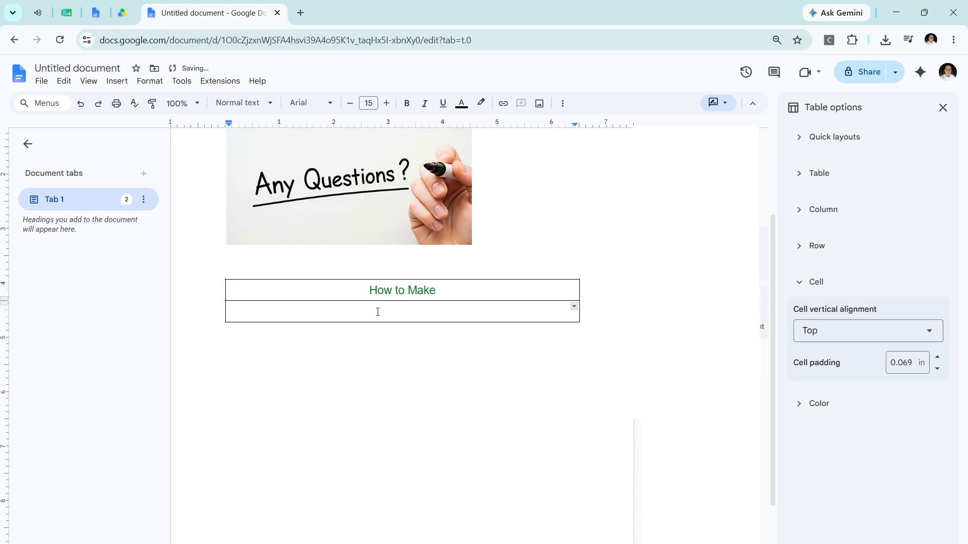
text(A)
scroll(378, 312, up, 2)
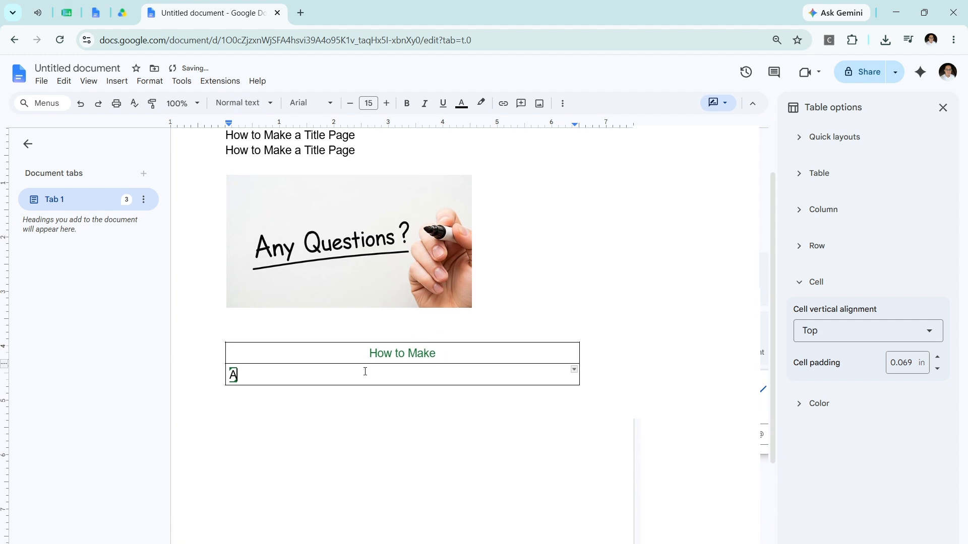
text(Title Page)
click(361, 364)
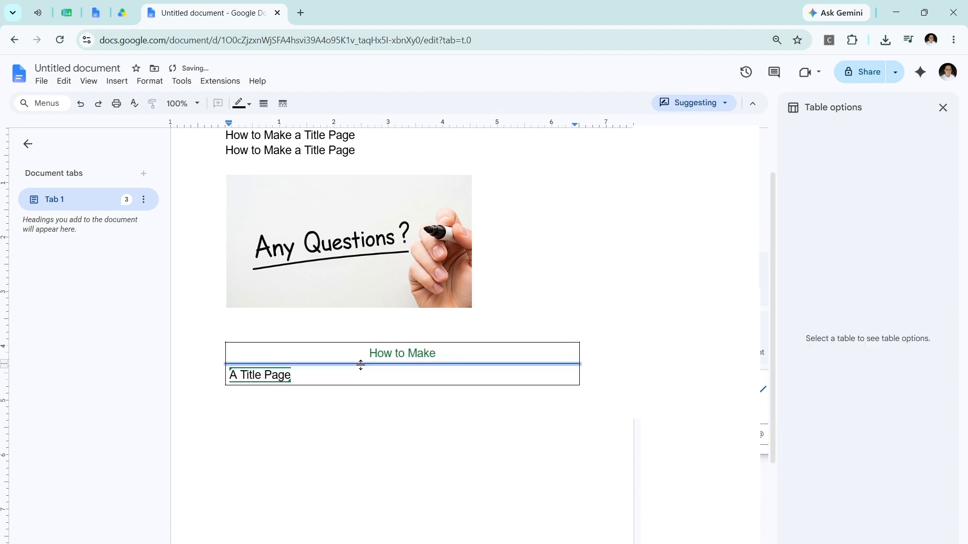
Center the "A Title Page" text horizontally in the table's second row
triple_click(296, 375)
key(ctrl+e)
click(328, 375)
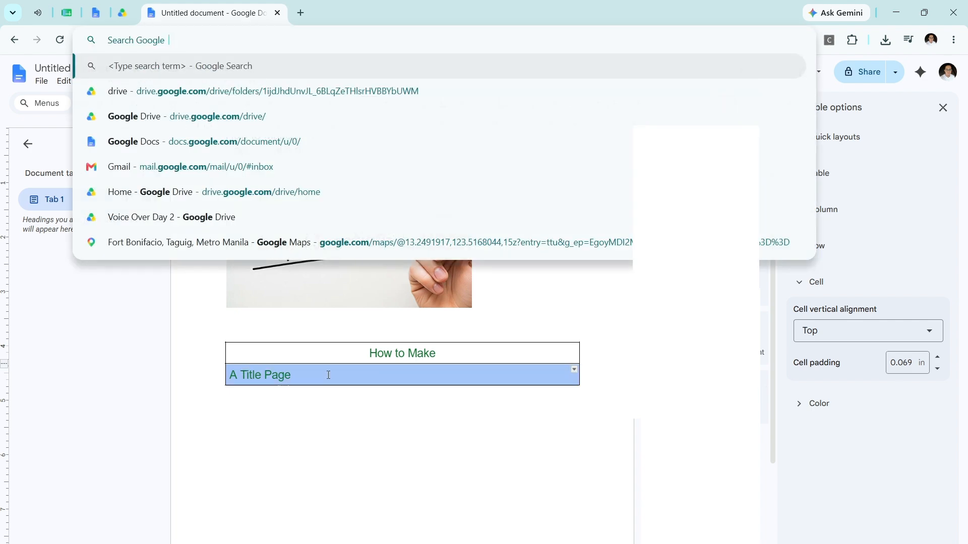
triple_click(275, 376)
key(ctrl+e)
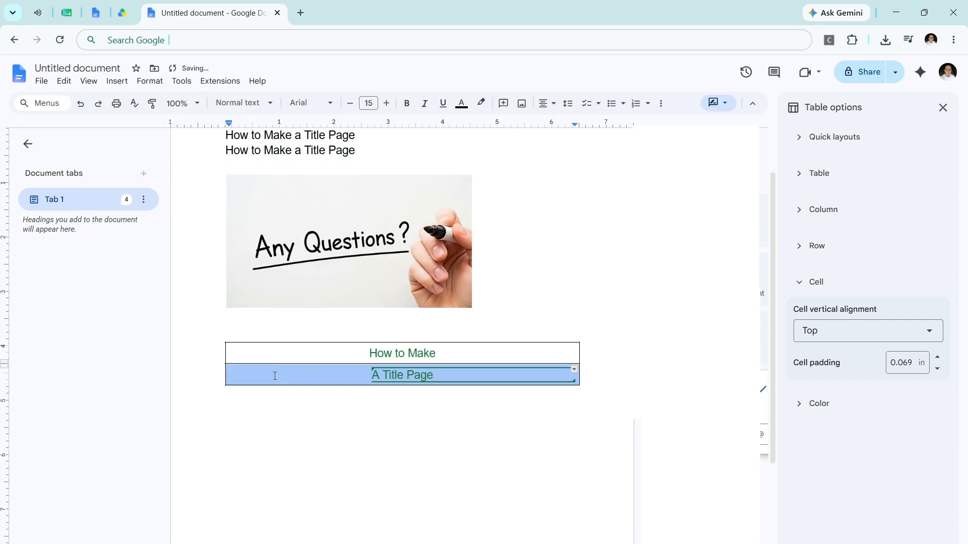
click(513, 437)
triple_click(473, 380)
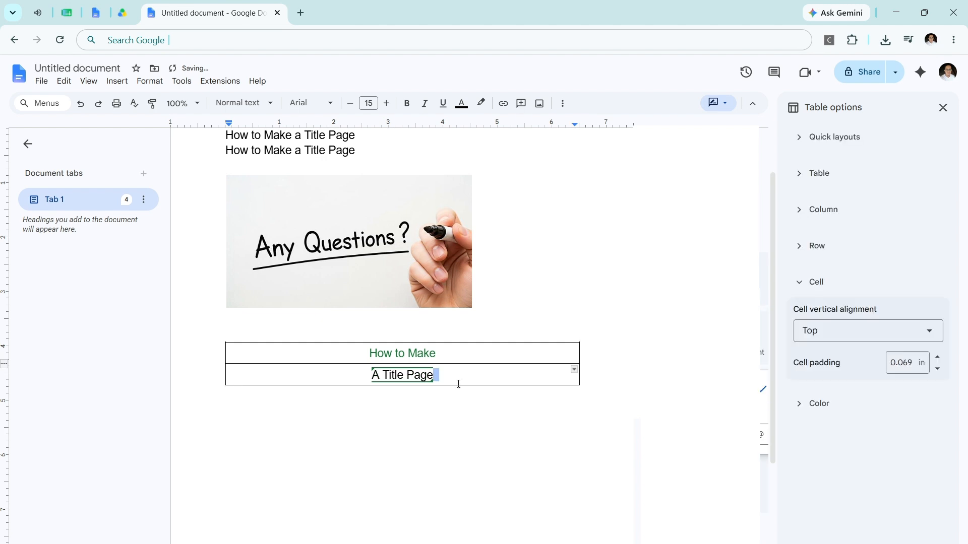
triple_click(448, 399)
key(ctrl+e)
Increase the height of both table rows to a little over 1 inch each
click(352, 374)
drag(350, 386, 351, 431)
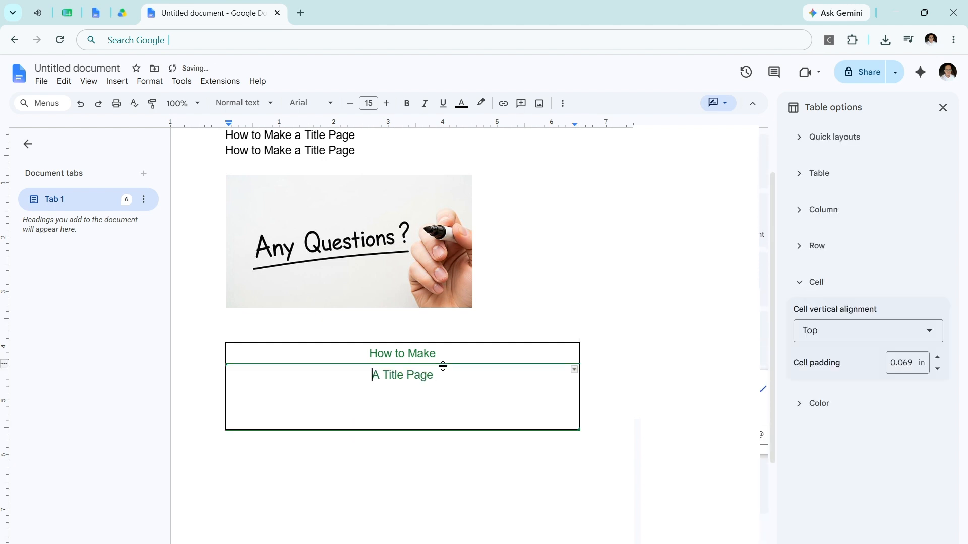
drag(441, 364, 436, 403)
Set the vertical alignment of the "A Title Page" cell to Middle and close the table options
triple_click(411, 414)
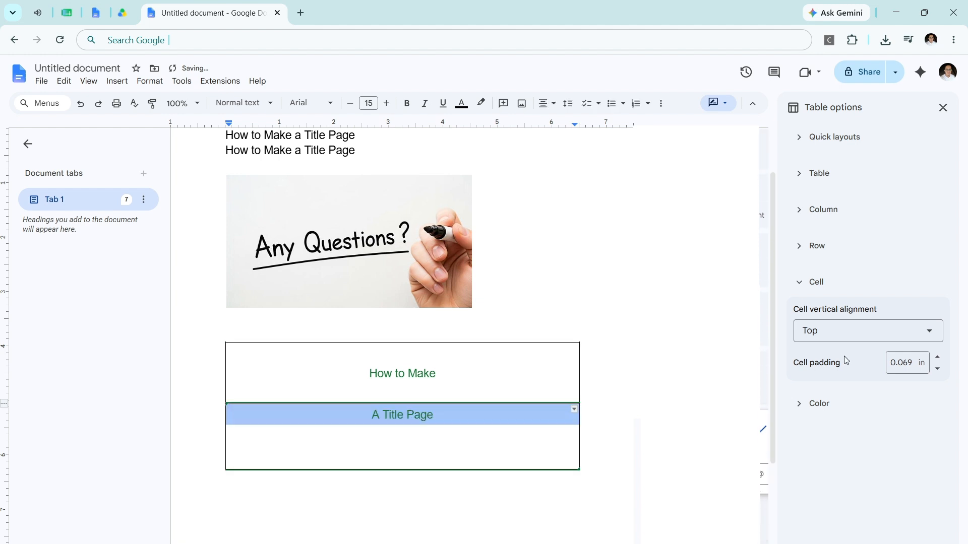
click(836, 331)
click(822, 374)
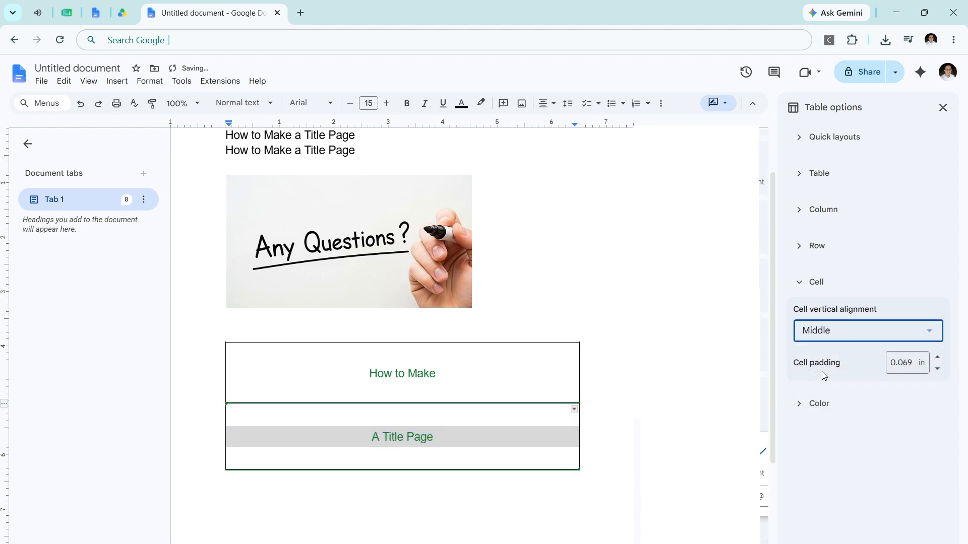
click(555, 216)
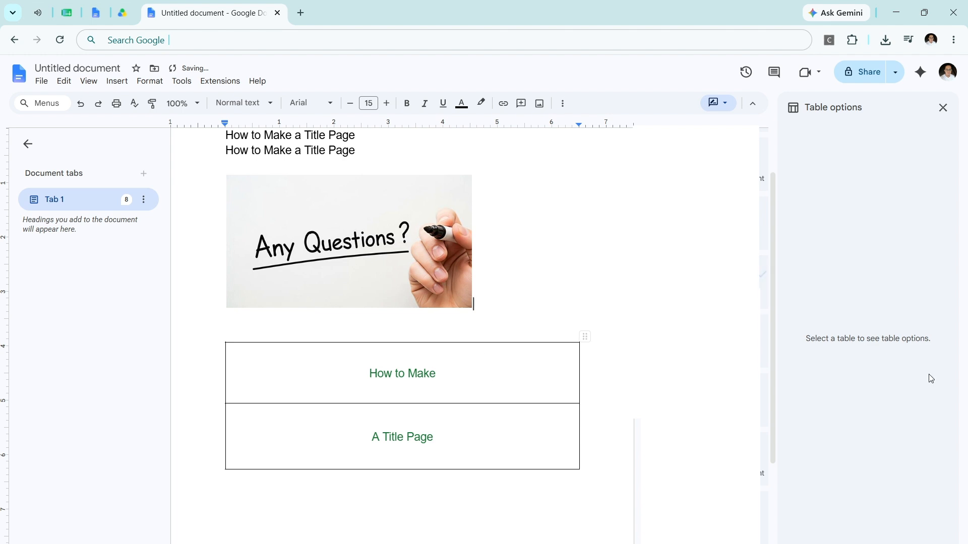
click(943, 107)
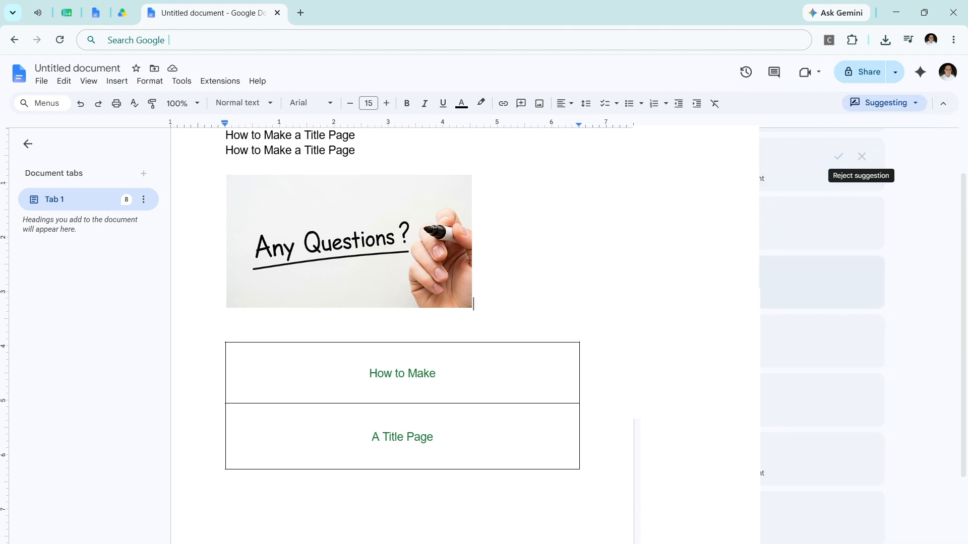
Reopen the table options for the "A Title Page" cell and show the table style and alignment settings
double_click(400, 374)
click(439, 343)
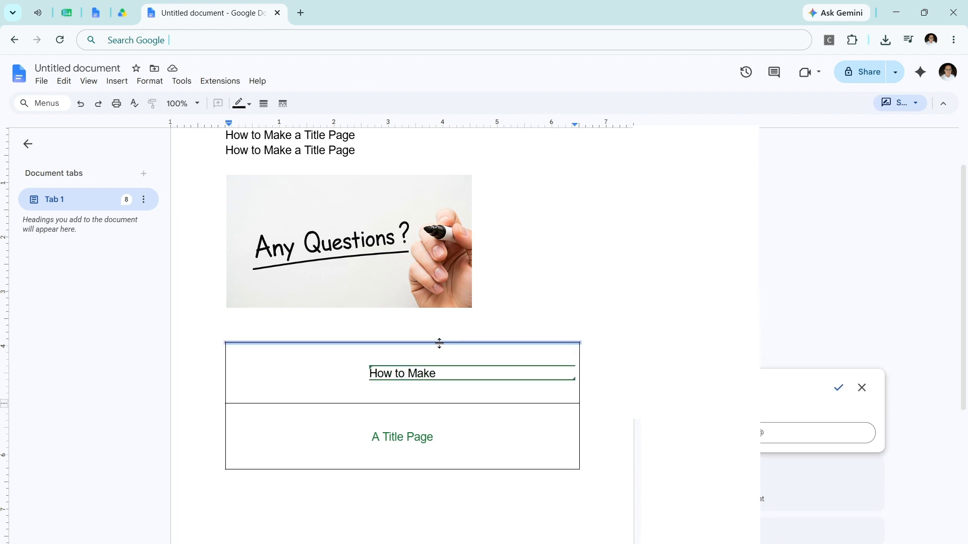
click(421, 404)
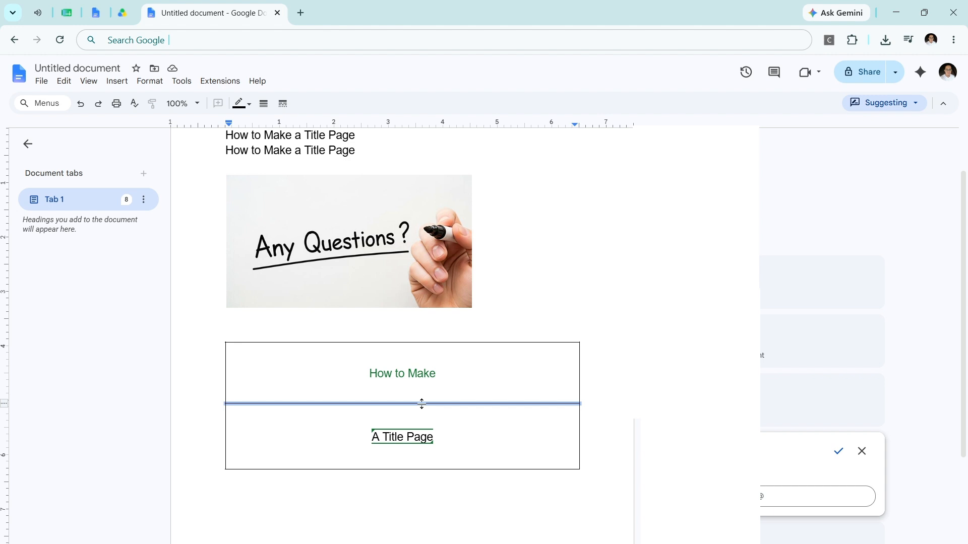
right_click(422, 404)
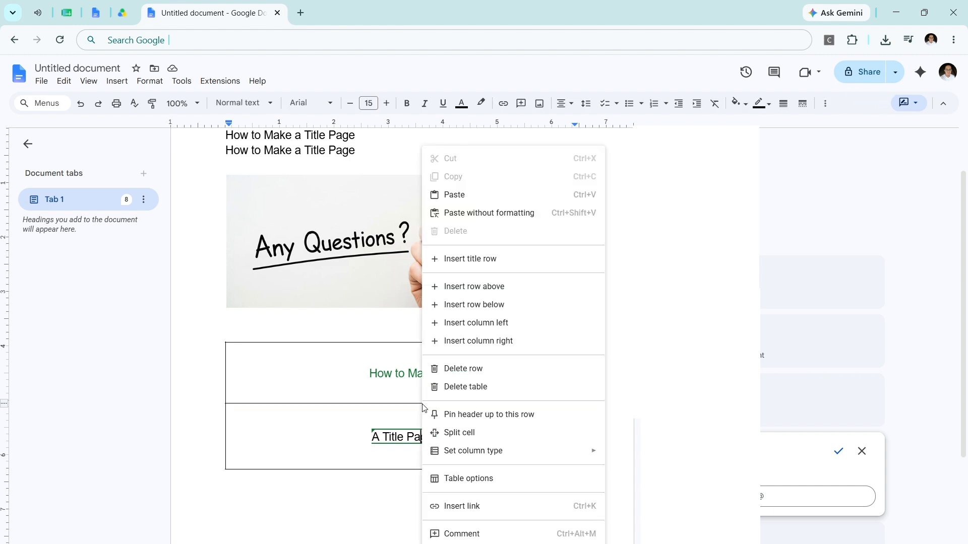
click(476, 480)
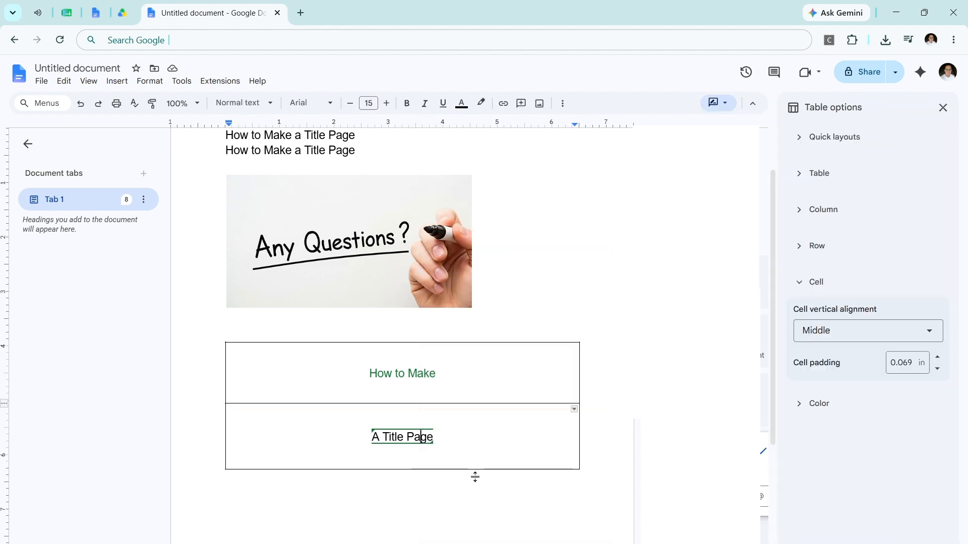
click(846, 175)
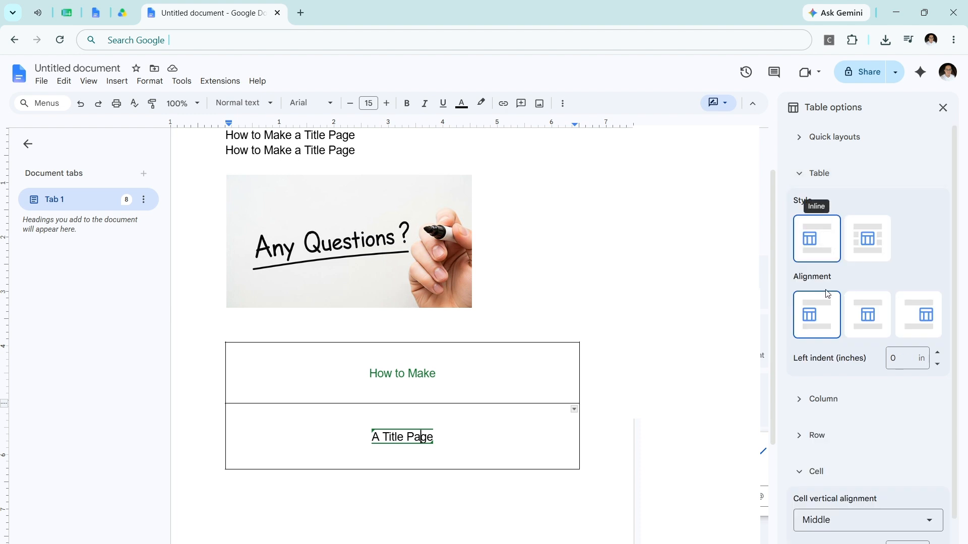
Try the wrap text style on the table, switch back to inline, and undo both style changes
click(868, 241)
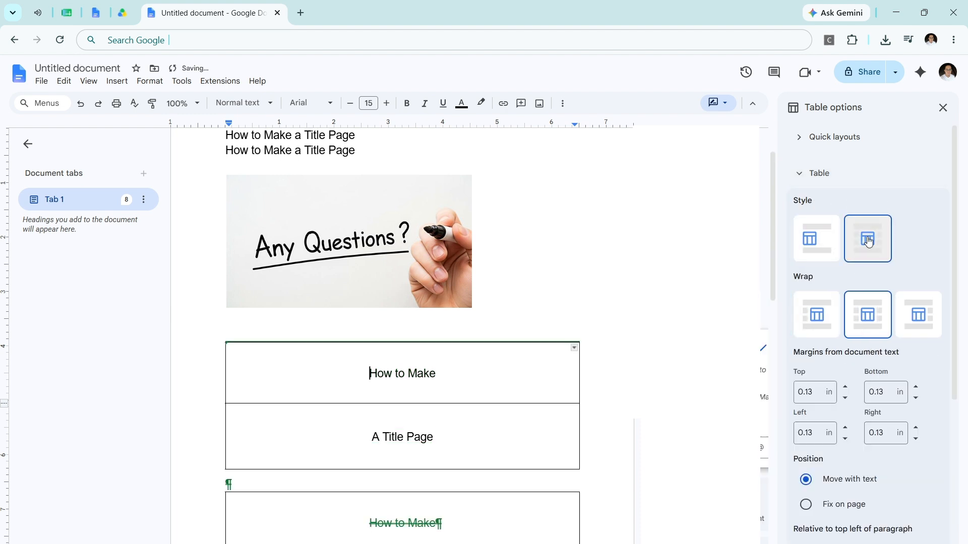
click(819, 244)
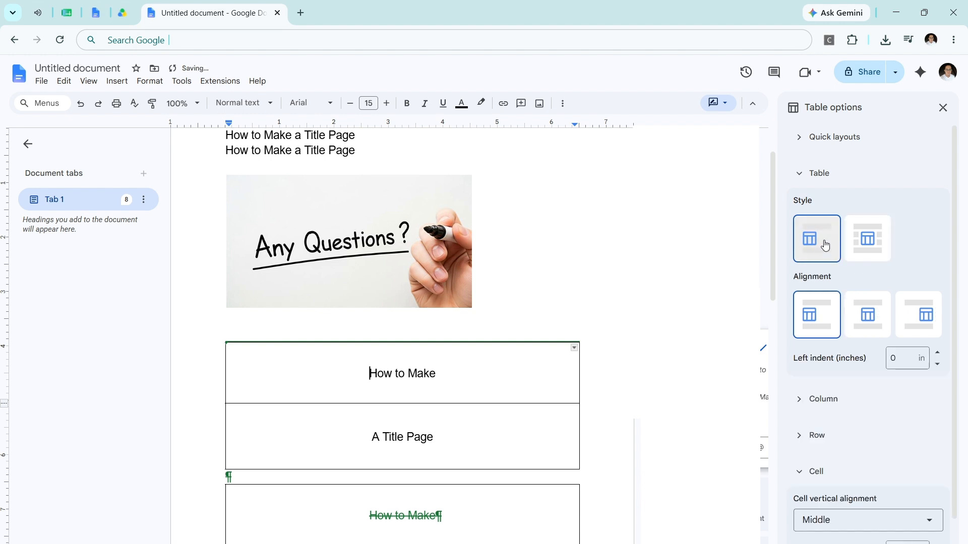
scroll(449, 474, down, 4)
scroll(449, 467, up, 3)
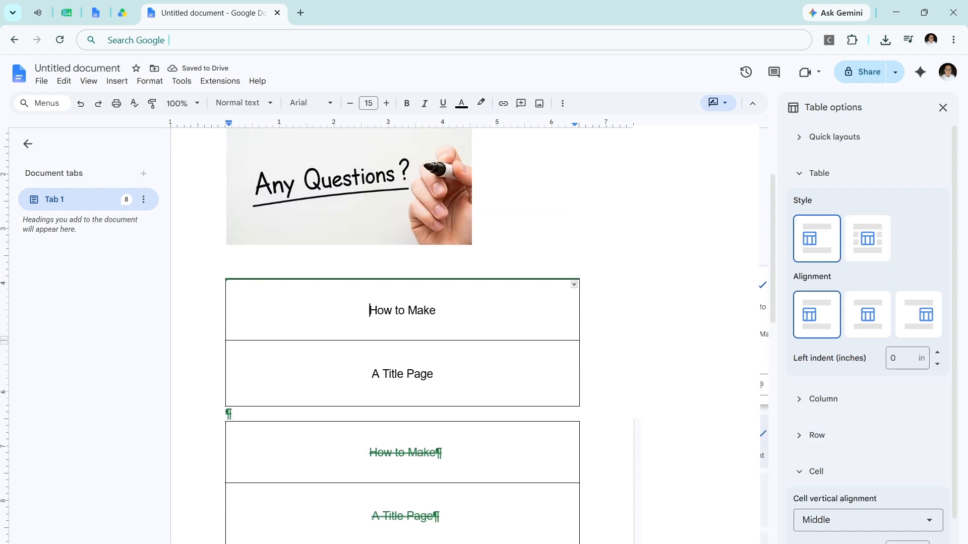
key(ctrl+z)
key(ctrl+z)
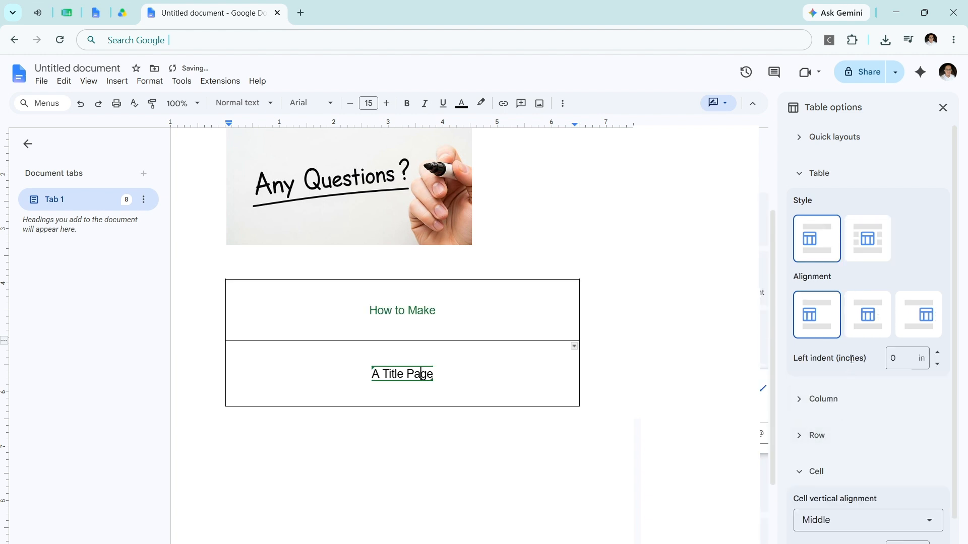
Review the table's column settings, including the column data type choices, and its cell settings
scroll(851, 359, down, 1)
click(834, 348)
scroll(837, 352, down, 1)
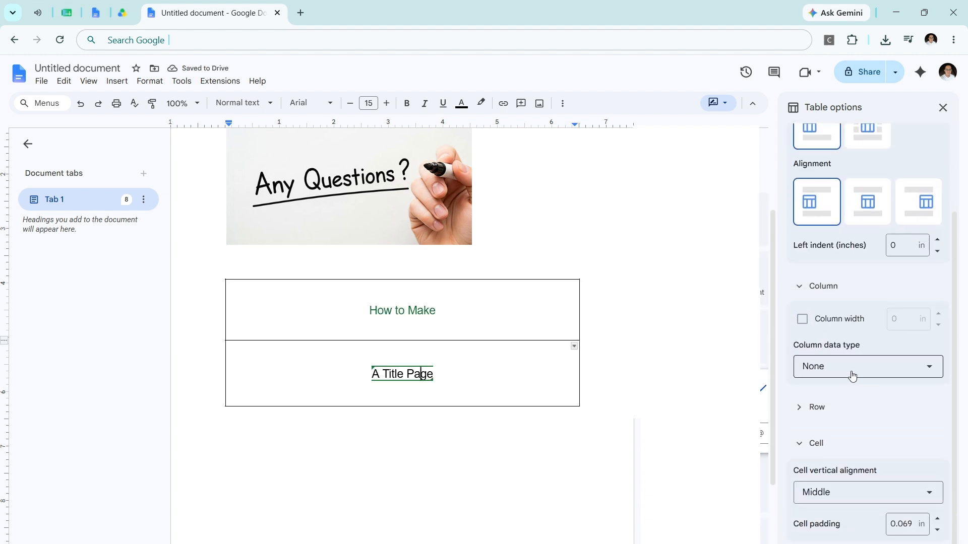
click(870, 364)
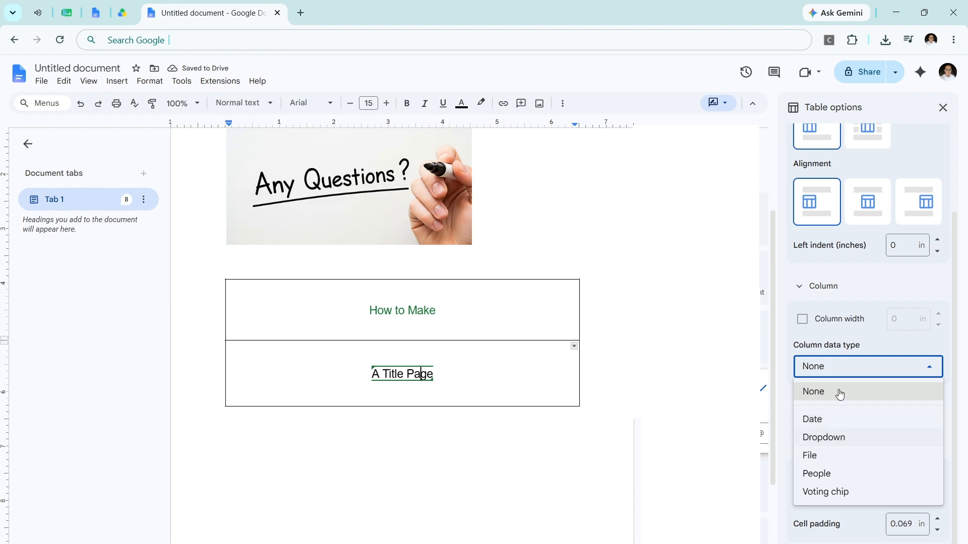
click(847, 371)
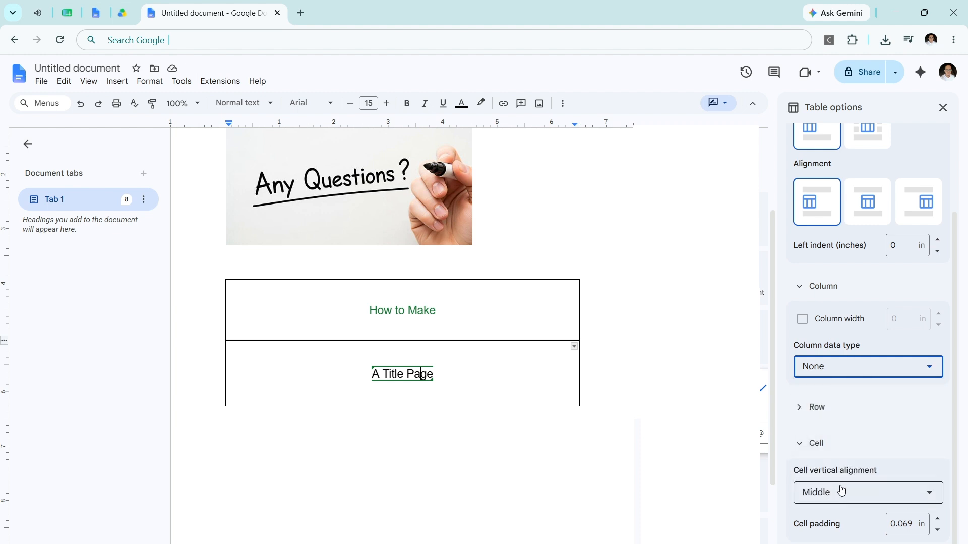
scroll(841, 490, down, 1)
click(383, 361)
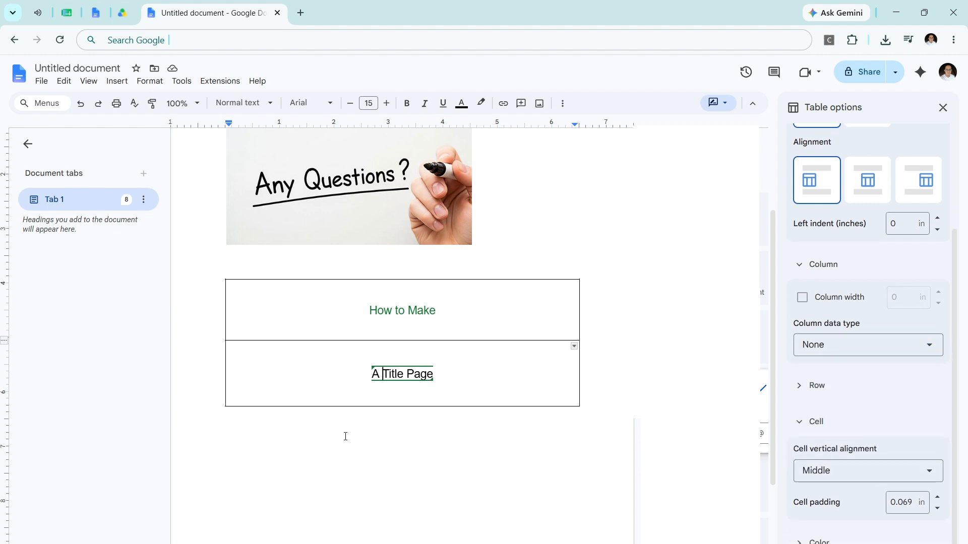
double_click(343, 437)
triple_click(436, 374)
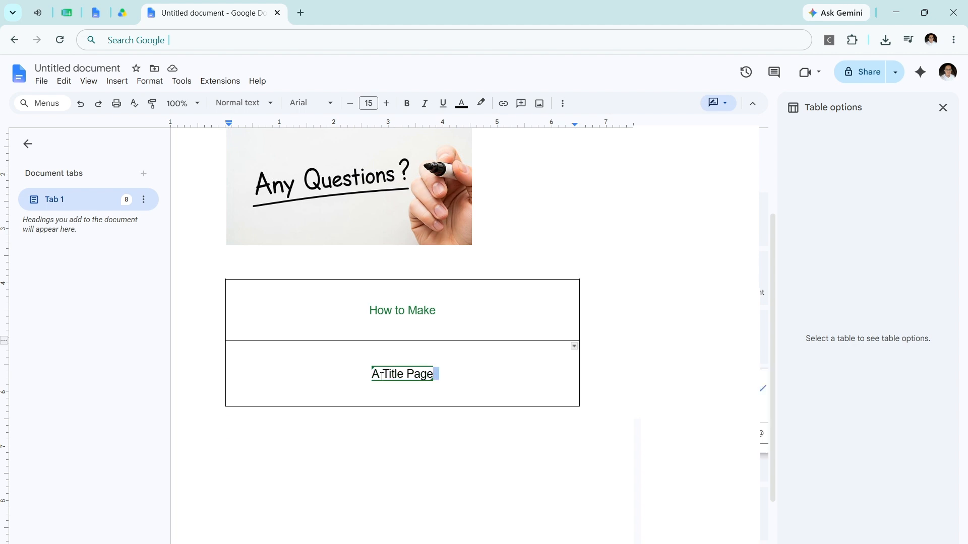
triple_click(451, 313)
click(403, 459)
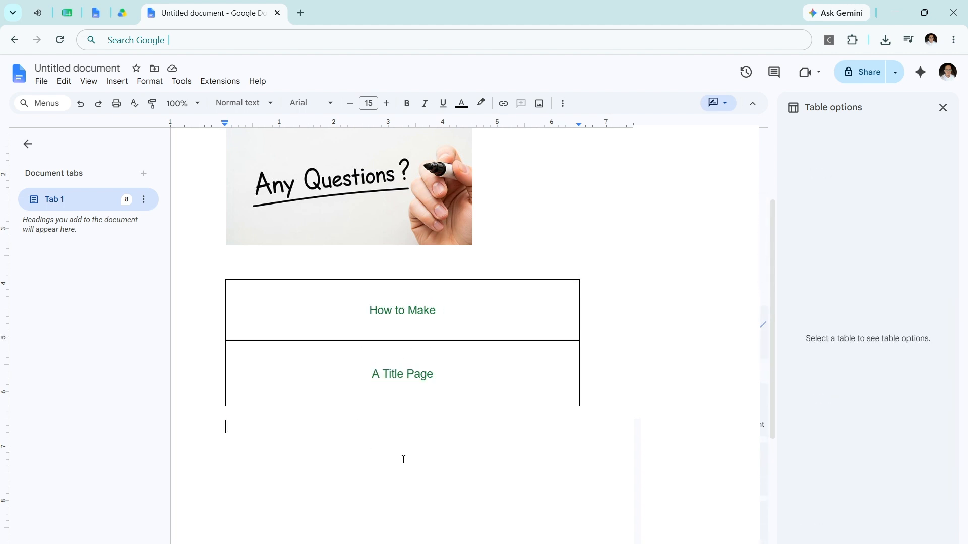
scroll(426, 417, up, 3)
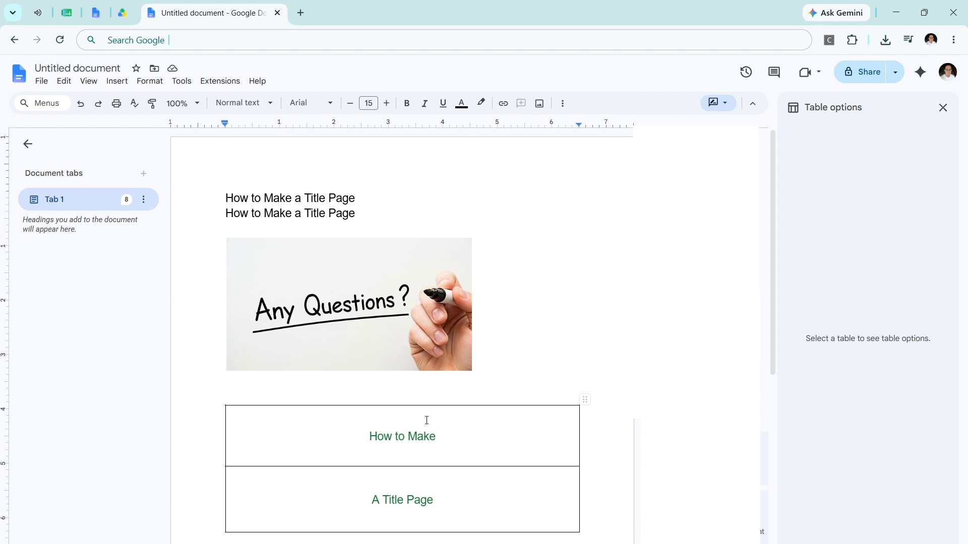